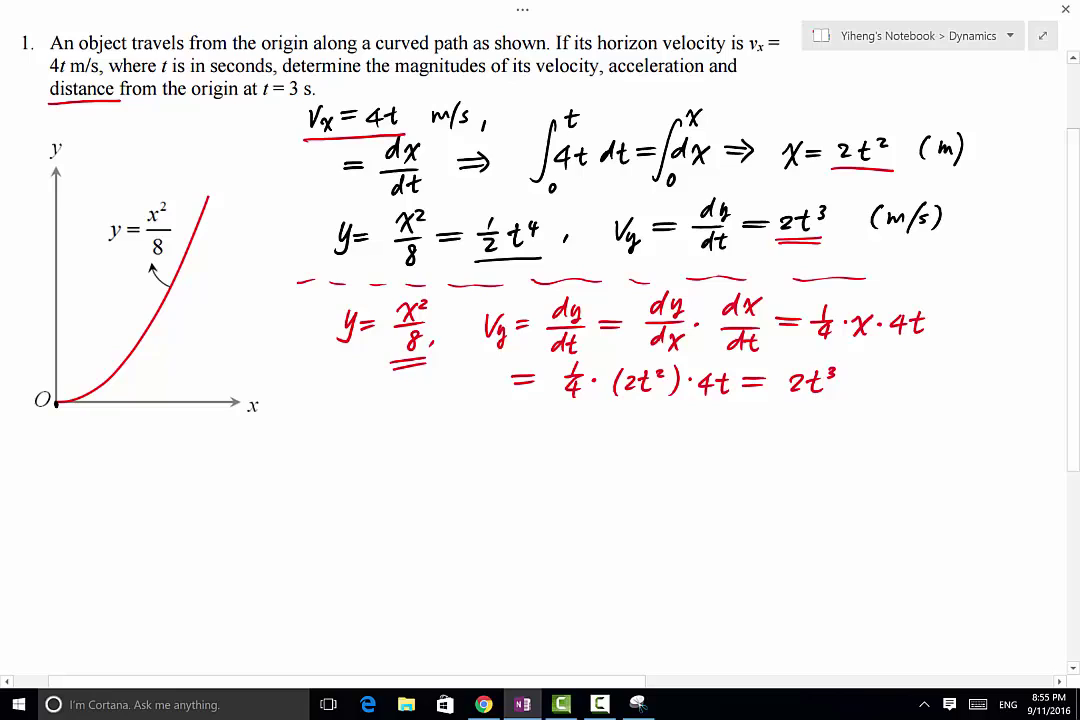
- Write 'distance:' with braced x = 2t² and y = ½t⁴, both in metres
left_click_drag(145, 453, 236, 450)
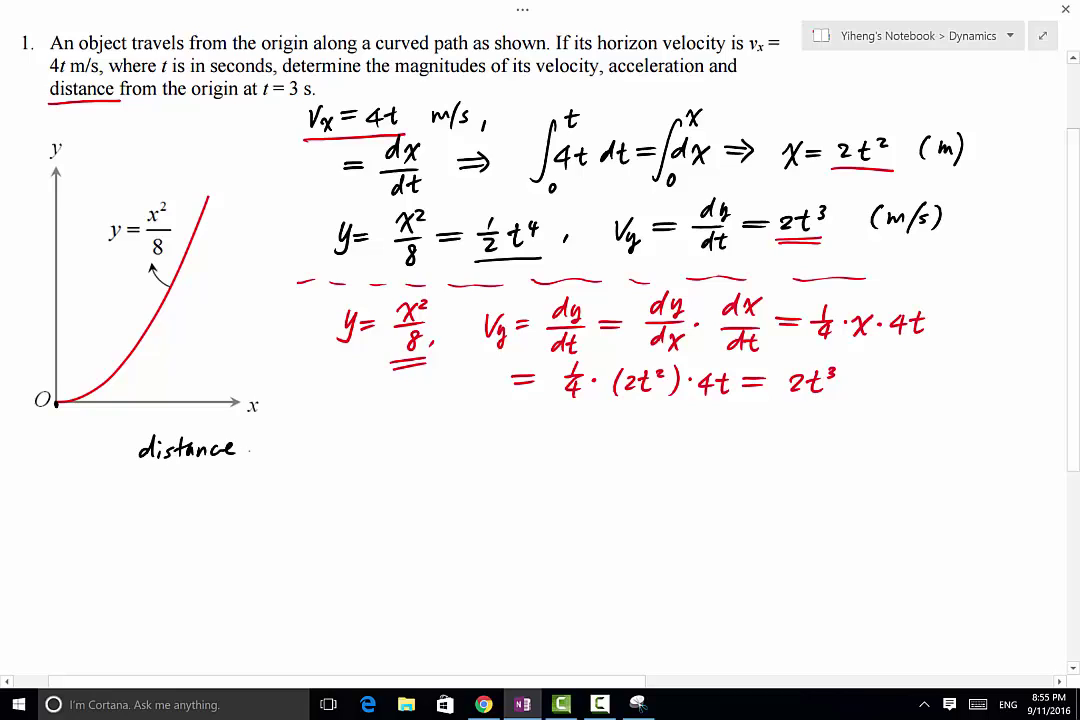
mouse_move(157, 490)
left_mouse_down()
mouse_move(152, 546)
mouse_move(186, 503)
mouse_move(211, 492)
mouse_move(227, 504)
left_mouse_up()
mouse_move(237, 484)
left_mouse_down()
mouse_move(238, 504)
mouse_move(246, 491)
left_mouse_up()
left_click_drag(249, 484, 256, 490)
left_click_drag(174, 531, 179, 542)
mouse_move(187, 530)
left_mouse_down()
mouse_move(176, 558)
mouse_move(203, 542)
left_mouse_up()
left_click_drag(215, 530, 224, 540)
left_click_drag(212, 546, 224, 553)
left_click_drag(236, 533, 244, 542)
left_click_drag(251, 528, 255, 542)
mouse_move(295, 486)
left_mouse_down()
mouse_move(292, 507)
mouse_move(313, 503)
left_mouse_up()
mouse_move(318, 486)
left_mouse_down()
mouse_move(321, 506)
mouse_move(290, 550)
mouse_move(316, 553)
left_mouse_up()
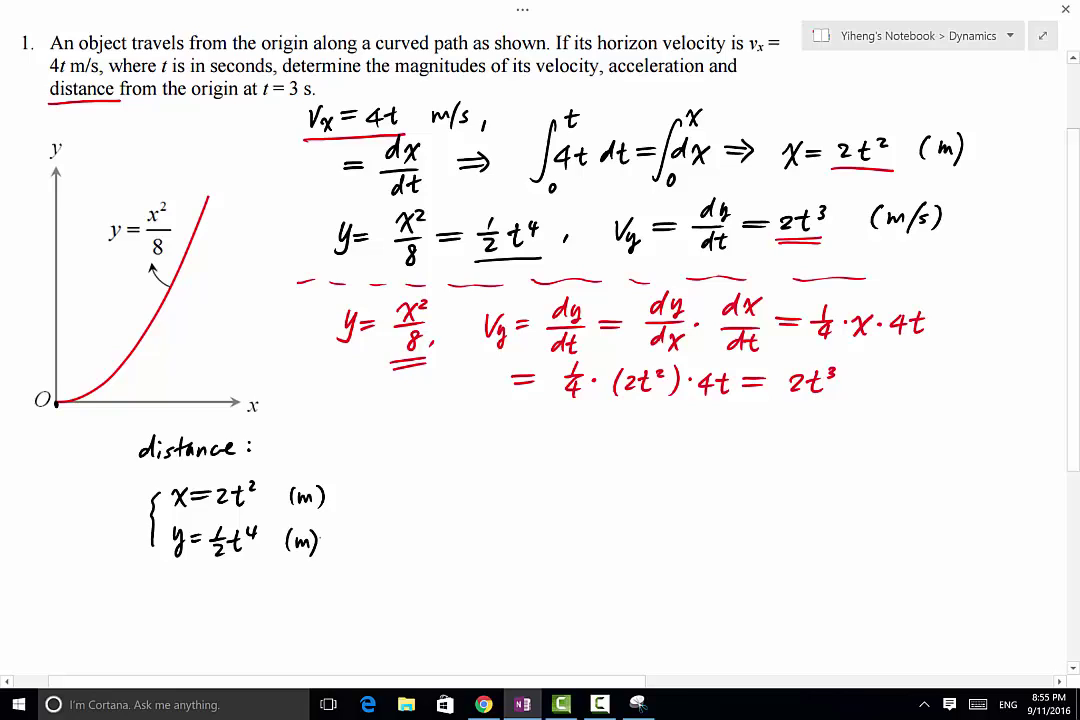
- Write the 'velocity:' heading beside the distance heading
left_click_drag(401, 444, 412, 446)
left_click_drag(414, 450, 428, 455)
left_click_drag(434, 446, 444, 455)
left_click_drag(452, 446, 462, 455)
left_click_drag(470, 446, 486, 462)
left_click(499, 443)
left_click(499, 455)
- Write braced Vx = 4t and Vy = 2t³ in m/s, and start the acceleration heading
mouse_move(426, 487)
left_mouse_down()
mouse_move(424, 542)
mouse_move(457, 489)
left_mouse_up()
left_click_drag(459, 492, 469, 505)
mouse_move(469, 492)
left_mouse_down()
mouse_move(459, 506)
mouse_move(493, 490)
mouse_move(512, 507)
left_mouse_up()
left_click_drag(520, 487, 522, 505)
left_click_drag(515, 493, 588, 505)
left_click_drag(599, 484, 600, 510)
mouse_move(445, 529)
left_mouse_down()
mouse_move(459, 531)
mouse_move(459, 565)
mouse_move(489, 536)
left_mouse_up()
left_click_drag(471, 545, 512, 549)
mouse_move(516, 530)
left_mouse_down()
mouse_move(517, 550)
mouse_move(523, 538)
mouse_move(588, 551)
left_mouse_up()
mouse_move(597, 530)
left_mouse_down()
mouse_move(589, 553)
mouse_move(612, 557)
left_mouse_up()
mouse_move(685, 452)
left_mouse_down()
mouse_move(824, 452)
mouse_move(965, 425)
mouse_move(947, 418)
mouse_move(945, 452)
left_mouse_up()
- Draw small arrows beside both velocity lines and write ax = 4 m/s²
left_click_drag(647, 494, 629, 497)
left_click_drag(647, 539, 639, 545)
mouse_move(722, 484)
left_mouse_down()
mouse_move(714, 546)
mouse_move(756, 498)
left_mouse_up()
mouse_move(759, 492)
left_mouse_down()
mouse_move(771, 504)
mouse_move(792, 490)
left_mouse_up()
left_click_drag(780, 498, 819, 496)
left_click_drag(812, 487, 811, 504)
mouse_move(870, 478)
left_mouse_down()
mouse_move(866, 500)
mouse_move(894, 507)
mouse_move(940, 490)
mouse_move(944, 504)
left_mouse_up()
- Write ay = 6t² (m/s²) and underline 2t³ in the Vy line
mouse_move(752, 530)
left_mouse_down()
mouse_move(744, 543)
mouse_move(756, 545)
left_mouse_up()
mouse_move(759, 535)
left_mouse_down()
mouse_move(762, 552)
mouse_move(789, 535)
left_mouse_up()
left_click_drag(774, 542, 790, 541)
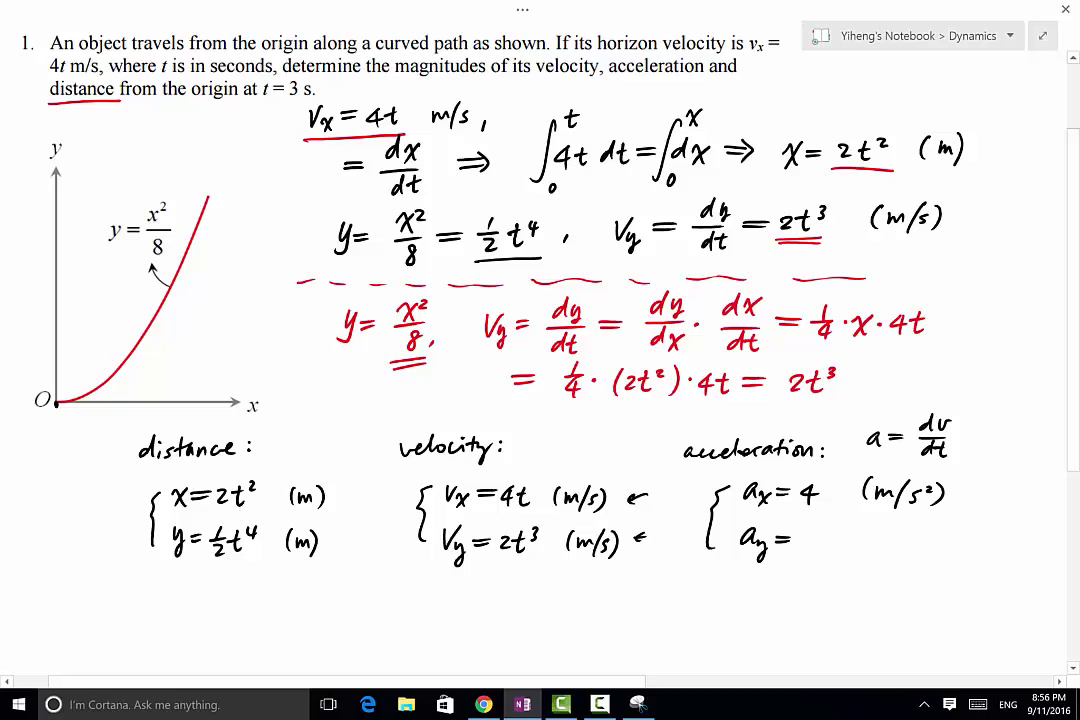
left_click_drag(500, 562, 531, 561)
mouse_move(816, 531)
left_mouse_down()
mouse_move(805, 545)
mouse_move(833, 554)
left_mouse_up()
left_click_drag(822, 540, 904, 552)
mouse_move(920, 538)
left_mouse_down()
mouse_move(912, 550)
mouse_move(934, 538)
mouse_move(946, 556)
left_mouse_up()
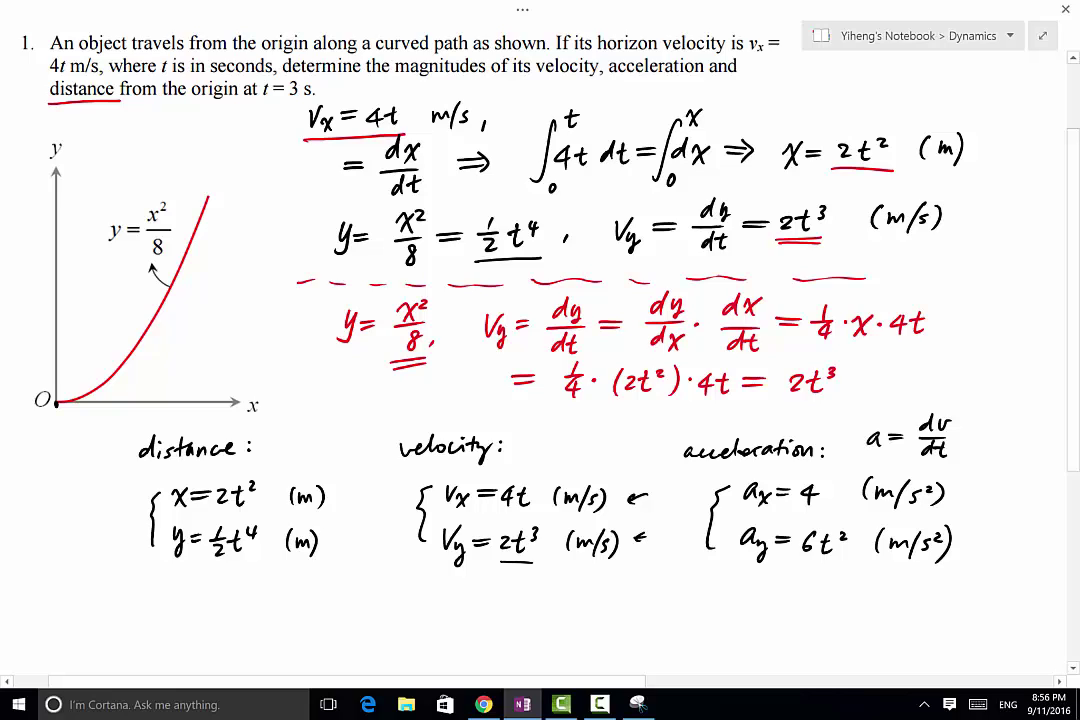
- Scroll down and switch the pen to blue ink
scroll(540, 360, "down", 3)
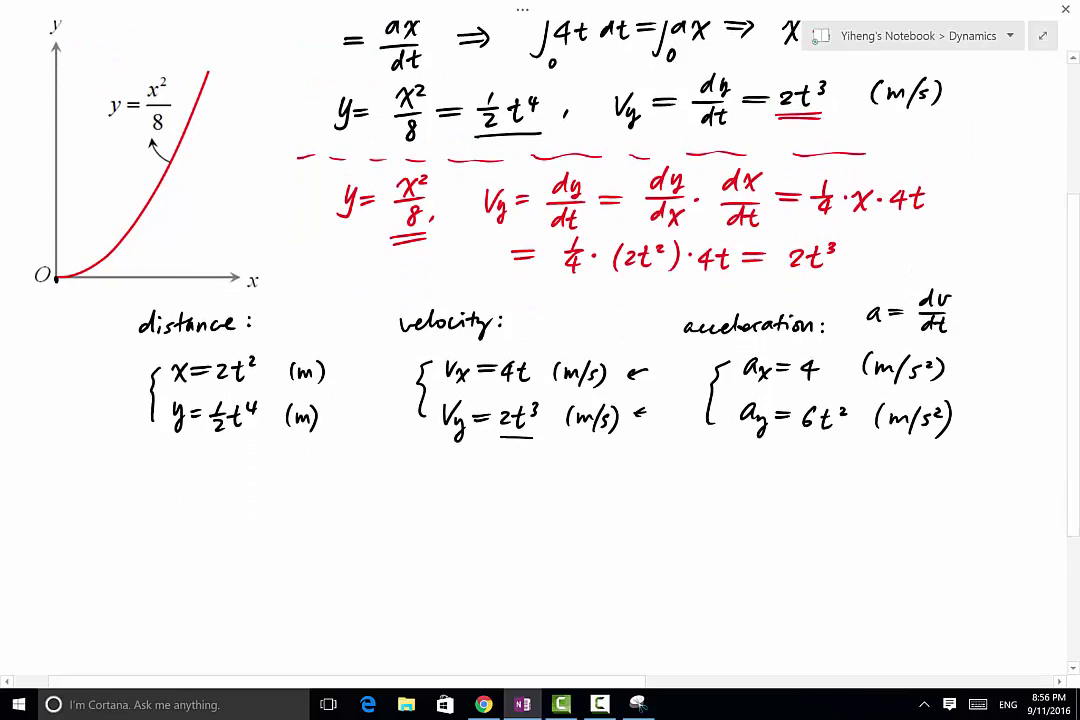
scroll(540, 360, "down", 1)
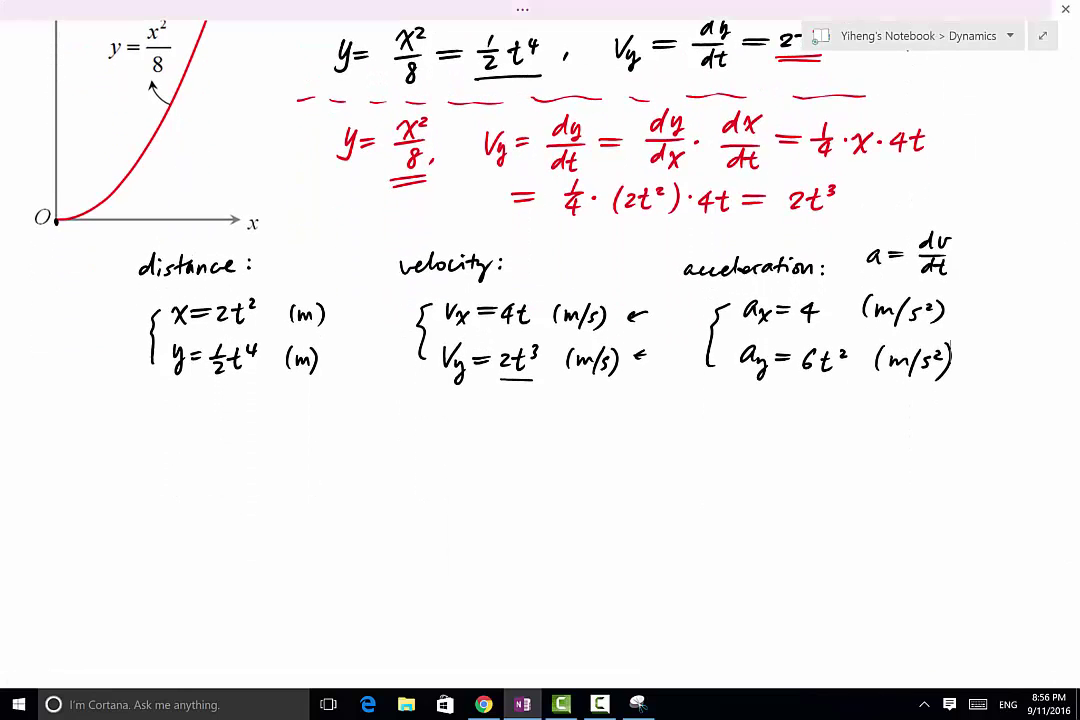
key("F11")
left_click(217, 74)
key("F11")
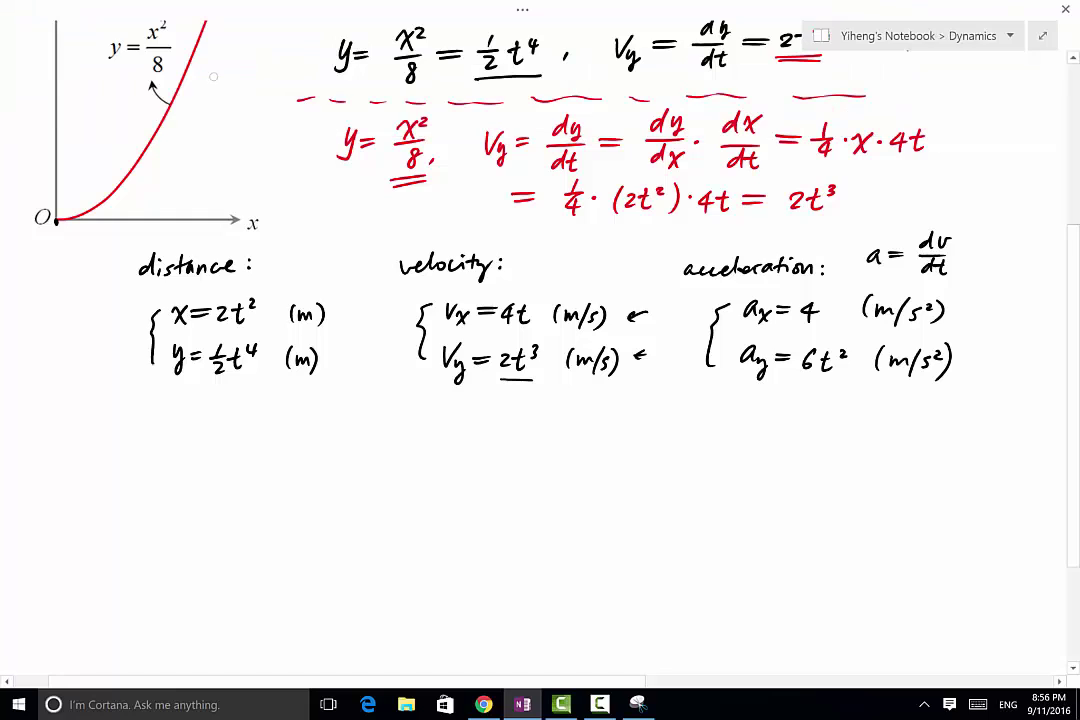
- Write '@ t = 3 s' with a brace and a blue arrow toward the distance equations
mouse_move(147, 413)
left_mouse_down()
mouse_move(138, 420)
mouse_move(150, 408)
mouse_move(175, 432)
left_mouse_up()
left_click_drag(164, 419, 203, 416)
left_click_drag(190, 424, 238, 427)
left_click_drag(171, 457, 162, 519)
left_click_drag(92, 347, 134, 346)
left_click_drag(124, 340, 123, 355)
- Evaluate the position at t = 3 s as x = 18 m and y = 81/2 m
mouse_move(186, 459)
left_mouse_down()
mouse_move(197, 472)
mouse_move(188, 474)
left_mouse_up()
left_click_drag(206, 462, 231, 474)
mouse_move(253, 458)
left_mouse_down()
mouse_move(241, 464)
mouse_move(252, 457)
left_mouse_up()
left_click_drag(268, 455, 267, 478)
left_click_drag(273, 463, 296, 476)
left_click_drag(302, 455, 304, 479)
left_click_drag(190, 497, 193, 522)
left_click_drag(208, 503, 221, 510)
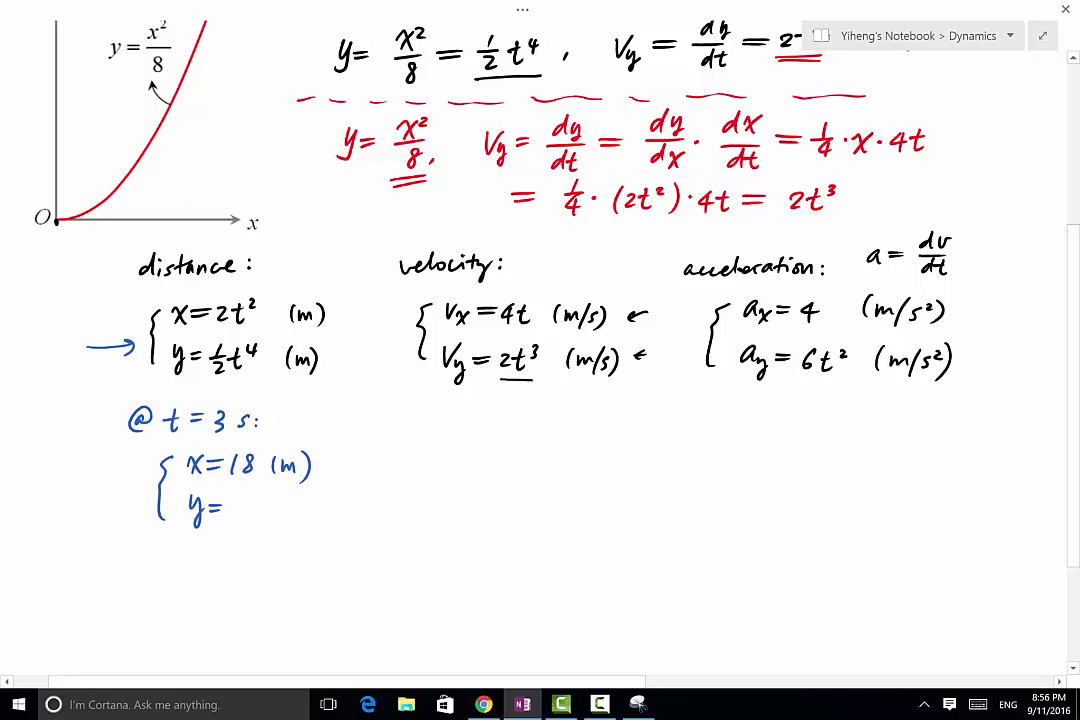
left_click_drag(249, 491, 262, 512)
mouse_move(244, 520)
left_mouse_down()
mouse_move(257, 530)
mouse_move(313, 521)
left_mouse_up()
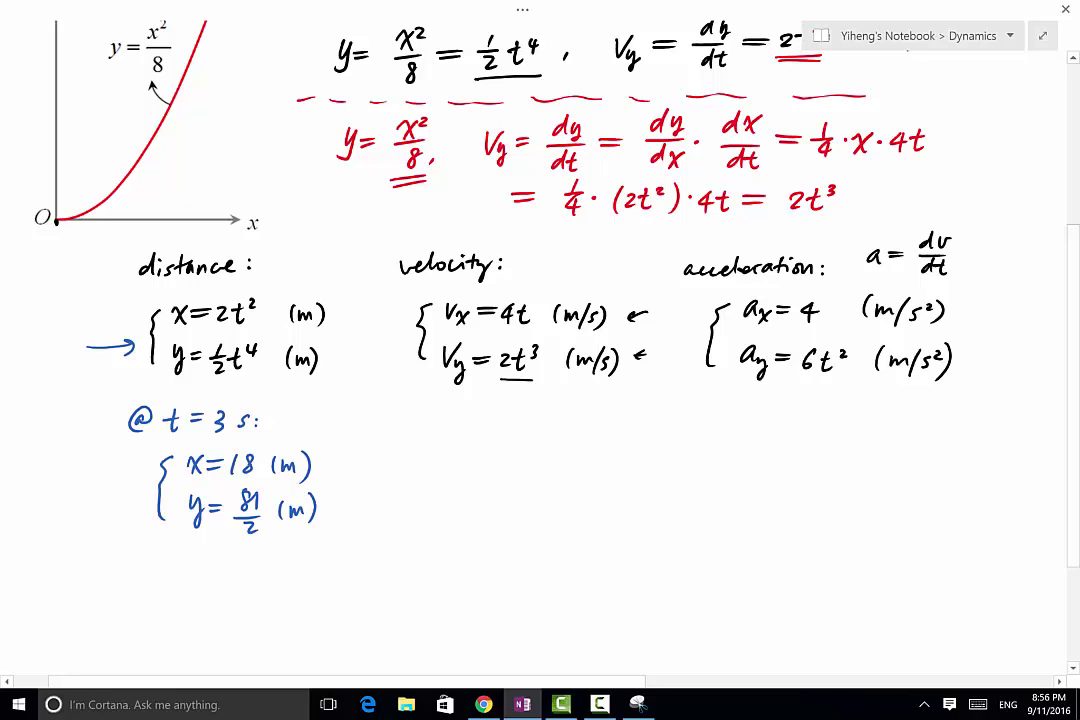
mouse_move(432, 447)
left_mouse_down()
mouse_move(426, 507)
mouse_move(462, 450)
mouse_move(475, 465)
mouse_move(466, 466)
mouse_move(505, 449)
left_mouse_up()
- Write the t = 3 s velocities Vx = 12 m/s and Vy = 54 m/s
left_click(486, 452)
left_click_drag(487, 458, 582, 462)
mouse_move(598, 446)
left_mouse_down()
mouse_move(590, 459)
mouse_move(606, 462)
left_mouse_up()
mouse_move(448, 490)
left_mouse_down()
mouse_move(466, 491)
mouse_move(463, 520)
left_mouse_up()
left_click_drag(477, 497, 492, 496)
mouse_move(477, 505)
left_mouse_down()
mouse_move(517, 510)
mouse_move(531, 490)
mouse_move(527, 505)
left_mouse_up()
mouse_move(539, 490)
left_mouse_down()
mouse_move(537, 512)
mouse_move(583, 512)
left_mouse_up()
mouse_move(597, 496)
left_mouse_down()
mouse_move(555, 515)
mouse_move(604, 514)
left_mouse_up()
- Write braced accelerations ax = 4 m/s² and ay = 54 m/s² at t = 3 s
left_click_drag(716, 444, 704, 514)
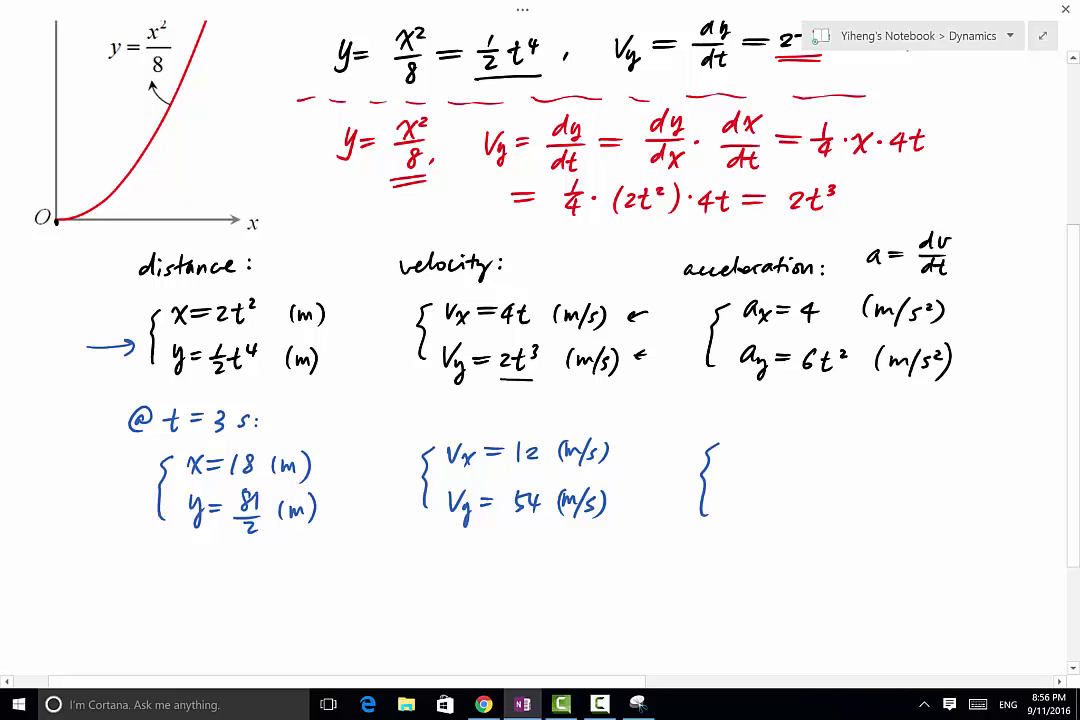
left_click_drag(752, 446, 764, 461)
left_click_drag(764, 452, 756, 462)
left_click_drag(770, 448, 819, 455)
mouse_move(813, 443)
left_mouse_down()
mouse_move(813, 461)
mouse_move(880, 459)
left_mouse_up()
mouse_move(886, 441)
left_mouse_down()
mouse_move(880, 463)
mouse_move(905, 452)
left_mouse_up()
left_click_drag(919, 440, 922, 463)
left_click_drag(756, 494, 763, 526)
left_click_drag(786, 495, 801, 504)
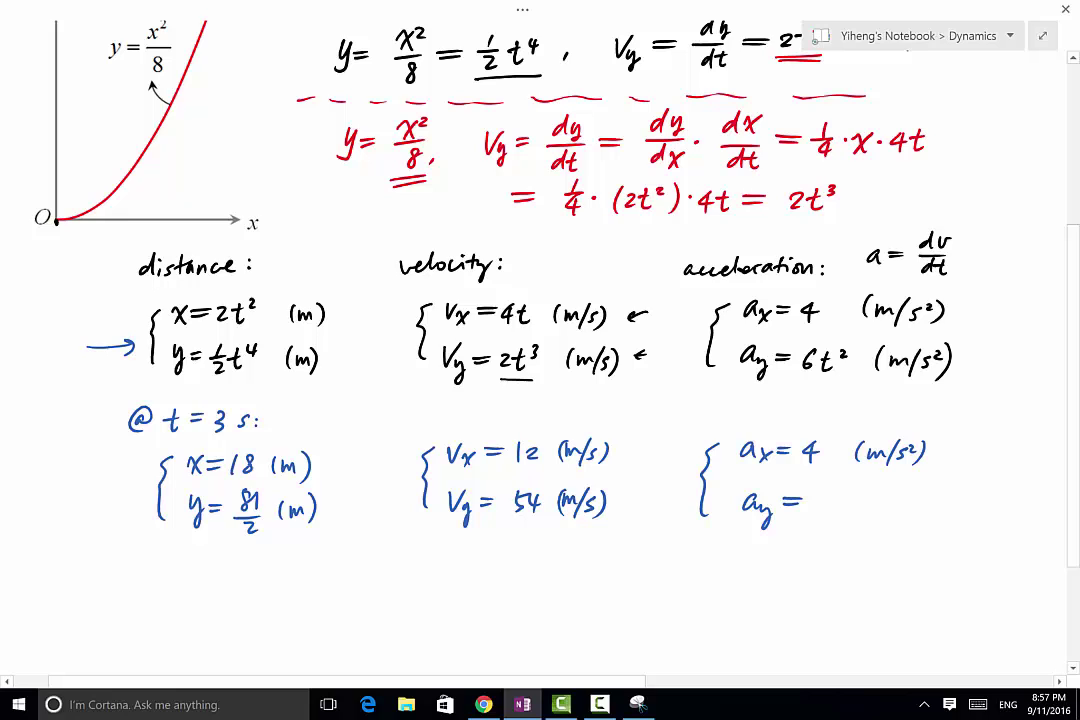
mouse_move(822, 497)
left_mouse_down()
mouse_move(812, 515)
mouse_move(913, 515)
left_mouse_up()
left_click_drag(922, 491, 934, 520)
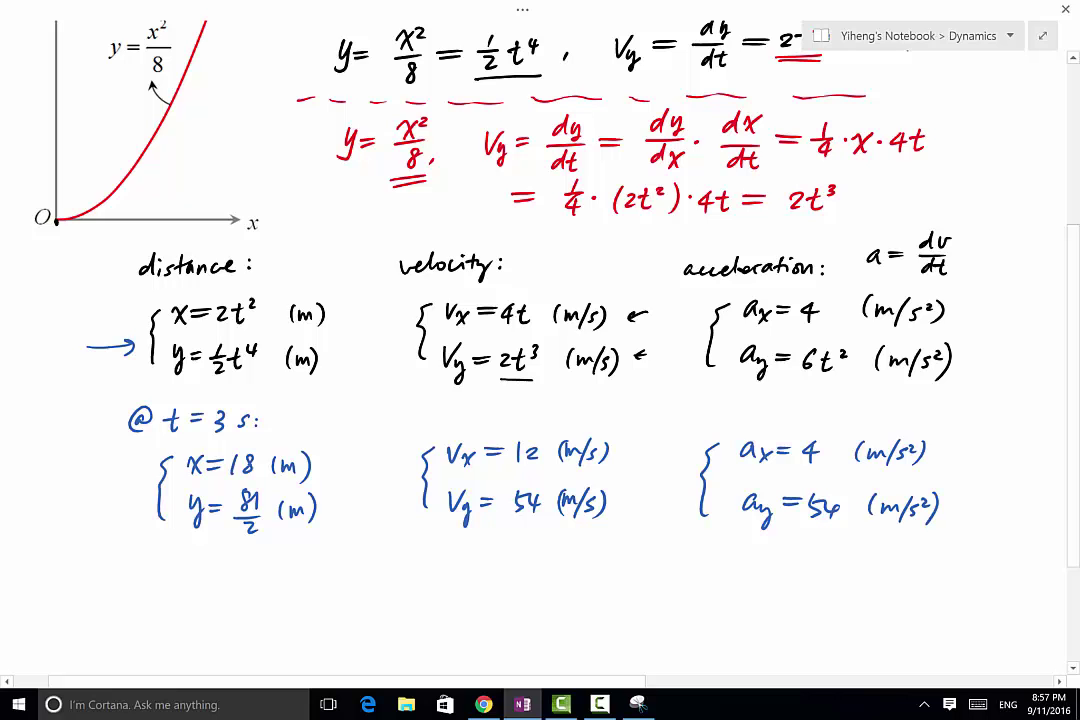
- Scroll down, sketch axes with a diagonal arrow, then undo the sketch
scroll(540, 360, "down", 3)
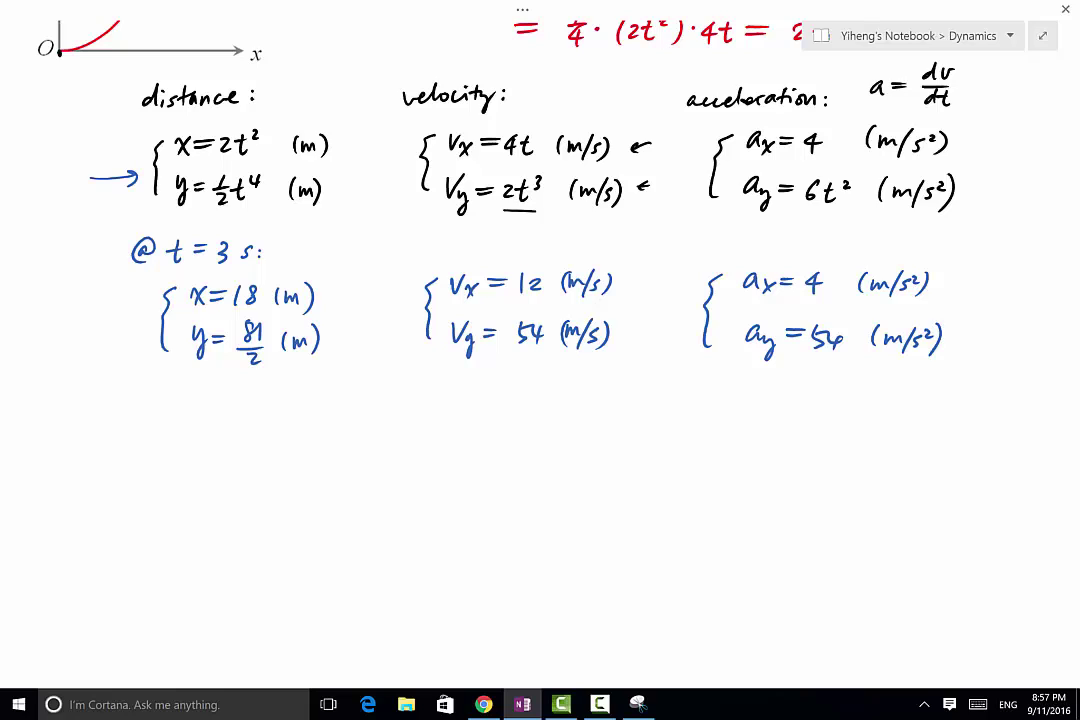
left_click_drag(162, 489, 209, 489)
mouse_move(167, 410)
left_mouse_down()
mouse_move(162, 494)
mouse_move(173, 421)
left_mouse_up()
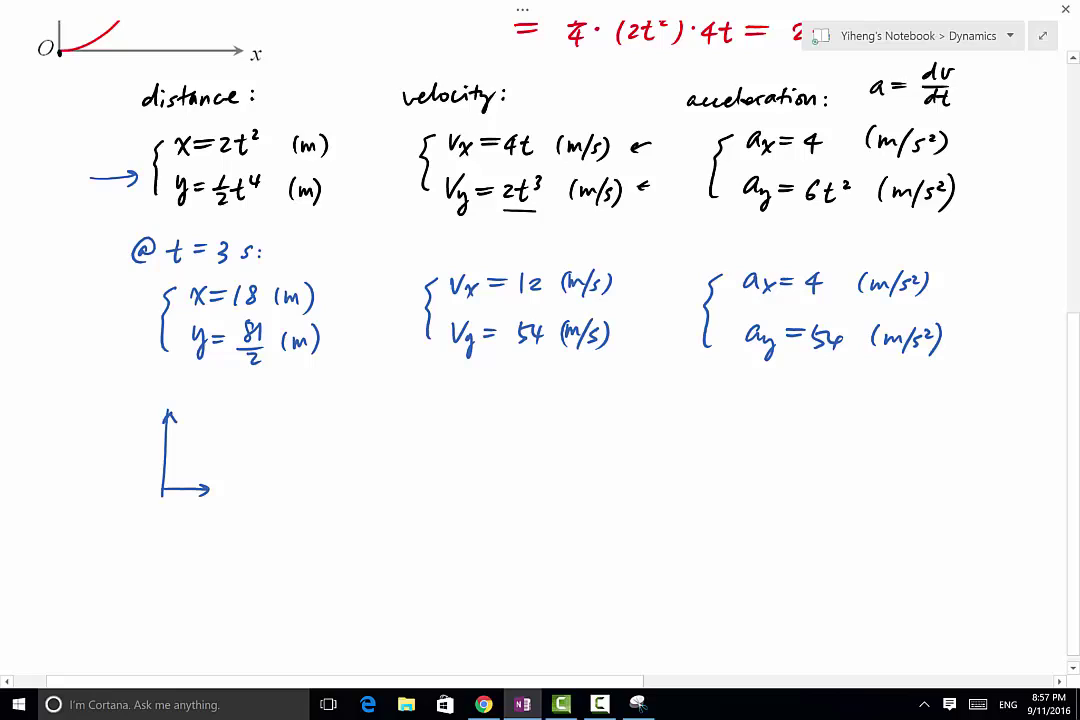
mouse_move(162, 490)
left_mouse_down()
mouse_move(211, 412)
mouse_move(215, 424)
left_mouse_up()
key("ctrl+z")
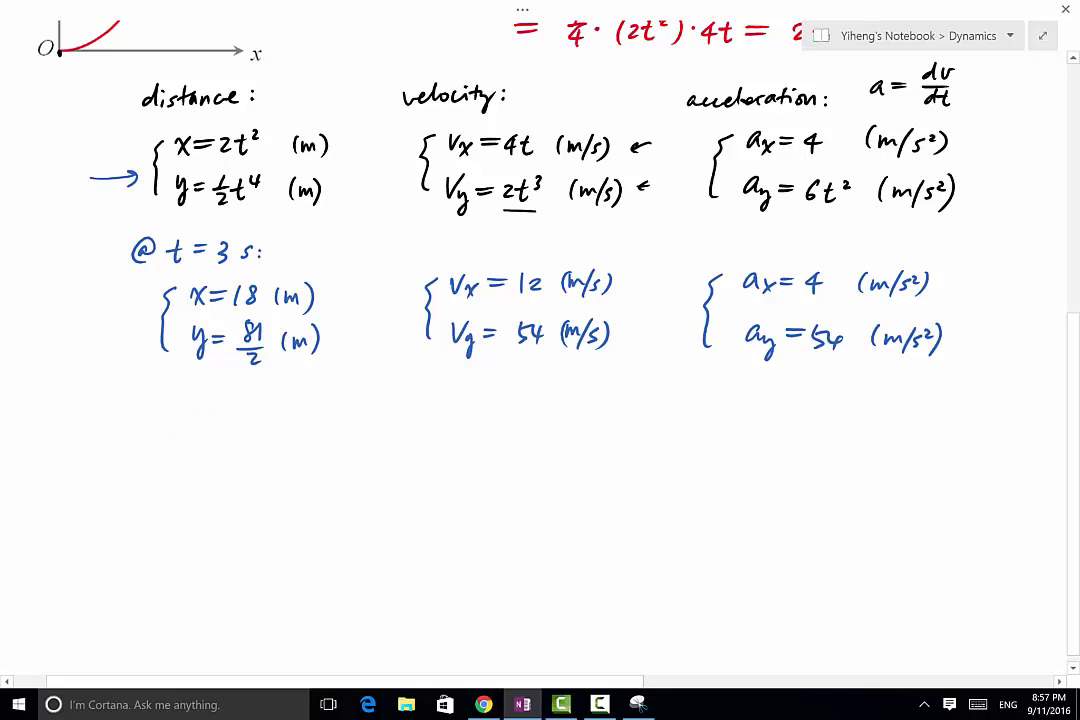
- Write the distance s = √(x² + y²) = 44.3 m
mouse_move(169, 409)
left_mouse_down()
mouse_move(158, 423)
mouse_move(192, 412)
left_mouse_up()
mouse_move(177, 419)
left_mouse_down()
mouse_move(193, 419)
mouse_move(210, 391)
mouse_move(324, 396)
left_mouse_up()
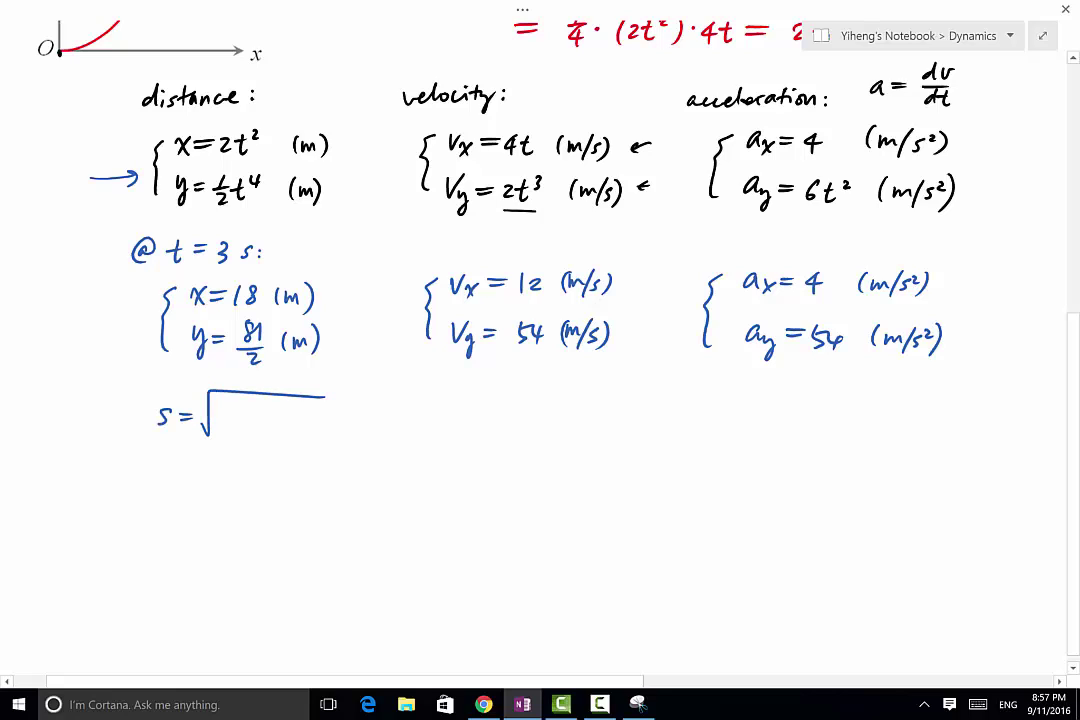
left_click_drag(222, 411, 238, 428)
mouse_move(238, 410)
left_mouse_down()
mouse_move(224, 430)
mouse_move(250, 413)
mouse_move(266, 420)
left_mouse_up()
mouse_move(259, 413)
left_mouse_down()
mouse_move(259, 428)
mouse_move(286, 425)
left_mouse_up()
mouse_move(292, 410)
left_mouse_down()
mouse_move(281, 437)
mouse_move(303, 413)
left_mouse_up()
left_click_drag(180, 468, 240, 475)
mouse_move(236, 463)
left_mouse_down()
mouse_move(235, 482)
mouse_move(255, 475)
left_mouse_up()
left_click_drag(251, 463, 250, 482)
left_click_drag(257, 479, 317, 470)
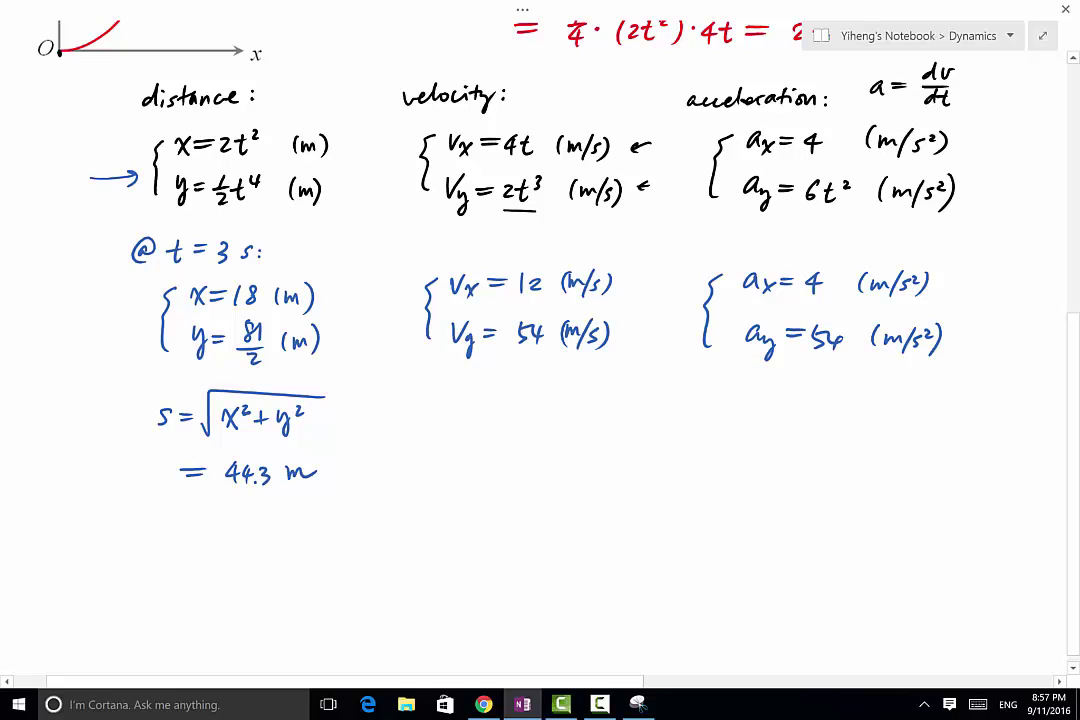
- Write 'V =' and sketch the resultant velocity arrow with labelled vx and vy components
left_click_drag(433, 406, 474, 408)
left_click_drag(458, 418, 475, 417)
mouse_move(446, 552)
left_mouse_down()
mouse_move(495, 553)
mouse_move(487, 560)
left_mouse_up()
mouse_move(448, 482)
left_mouse_down()
mouse_move(448, 550)
mouse_move(452, 490)
left_mouse_up()
left_click_drag(448, 550, 494, 487)
mouse_move(484, 489)
left_mouse_down()
mouse_move(493, 497)
mouse_move(518, 481)
left_mouse_up()
left_click_drag(504, 560, 528, 574)
mouse_move(411, 470)
left_mouse_down()
mouse_move(423, 471)
mouse_move(428, 495)
left_mouse_up()
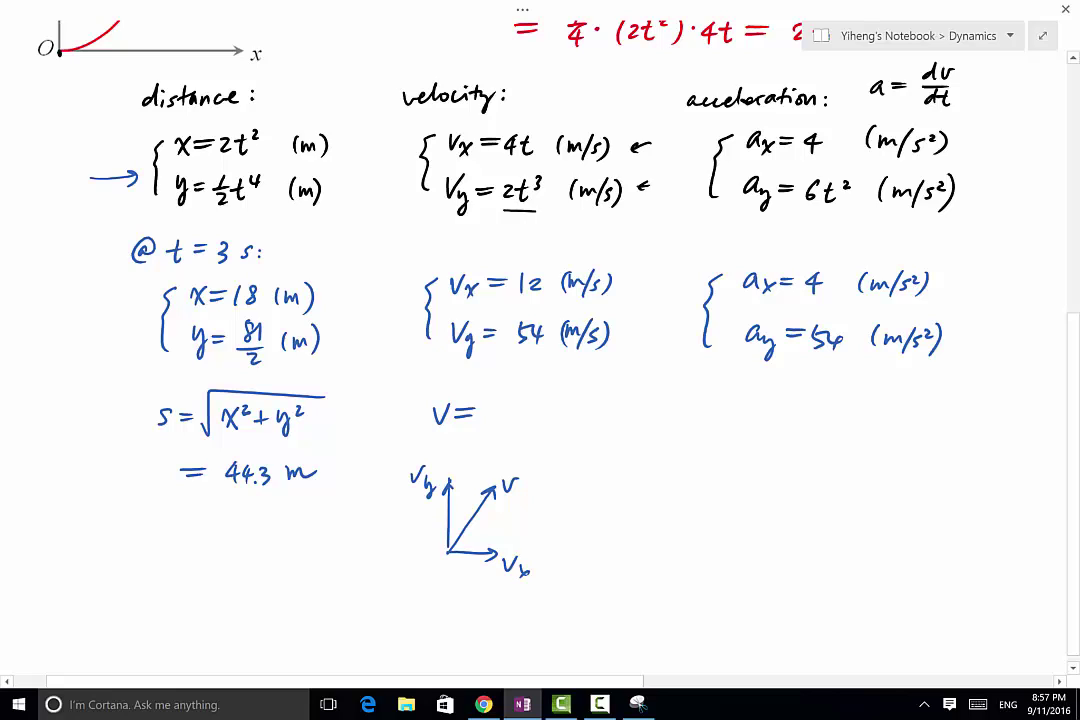
- Write the speed V = √(12² + 54²) = 55.3 m/s
mouse_move(484, 412)
left_mouse_down()
mouse_move(572, 387)
mouse_move(504, 421)
mouse_move(522, 403)
mouse_move(540, 408)
left_mouse_up()
left_click_drag(534, 402, 546, 418)
mouse_move(566, 400)
left_mouse_down()
mouse_move(562, 412)
mouse_move(611, 400)
mouse_move(627, 420)
mouse_move(638, 401)
left_mouse_up()
mouse_move(643, 402)
left_mouse_down()
mouse_move(642, 420)
mouse_move(652, 401)
mouse_move(664, 421)
mouse_move(711, 420)
left_mouse_up()
left_click(656, 420)
mouse_move(719, 400)
left_mouse_down()
mouse_move(712, 422)
mouse_move(731, 428)
left_mouse_up()
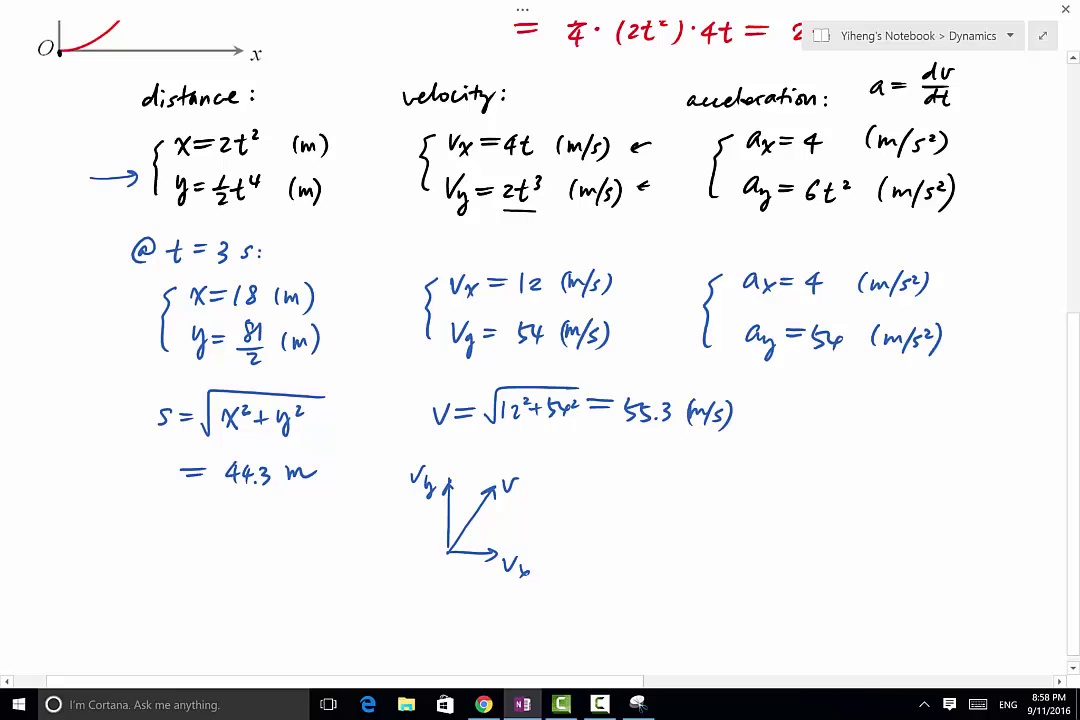
- Write the acceleration magnitude a = √(4² + 54²) = 54.1 m/s²
mouse_move(804, 404)
left_mouse_down()
mouse_move(806, 421)
mouse_move(851, 388)
mouse_move(963, 387)
left_mouse_up()
left_click_drag(874, 398, 884, 414)
mouse_move(880, 402)
left_mouse_down()
mouse_move(879, 424)
mouse_move(896, 403)
mouse_move(910, 410)
left_mouse_up()
mouse_move(904, 403)
left_mouse_down()
mouse_move(916, 422)
mouse_move(944, 411)
left_mouse_up()
mouse_move(940, 404)
left_mouse_down()
mouse_move(939, 418)
mouse_move(958, 409)
left_mouse_up()
left_click_drag(822, 447, 865, 461)
left_click_drag(868, 444, 889, 453)
mouse_move(887, 445)
left_mouse_down()
mouse_move(887, 463)
mouse_move(896, 461)
left_mouse_up()
mouse_move(905, 445)
left_mouse_down()
mouse_move(905, 463)
mouse_move(950, 462)
left_mouse_up()
mouse_move(958, 445)
left_mouse_down()
mouse_move(953, 464)
mouse_move(975, 450)
mouse_move(929, 468)
left_mouse_up()
left_click_drag(985, 437, 988, 471)
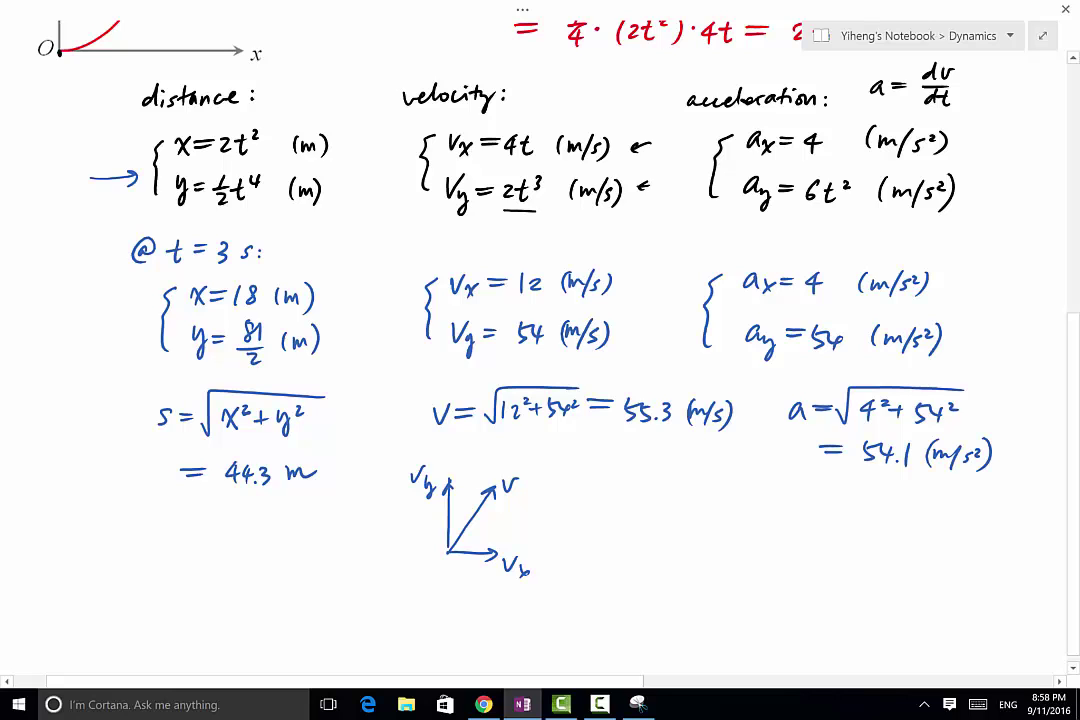
- Switch to red ink and draw boxes around 44.3 m, 55.3 m/s and 54.1 m/s²
left_click(522, 8)
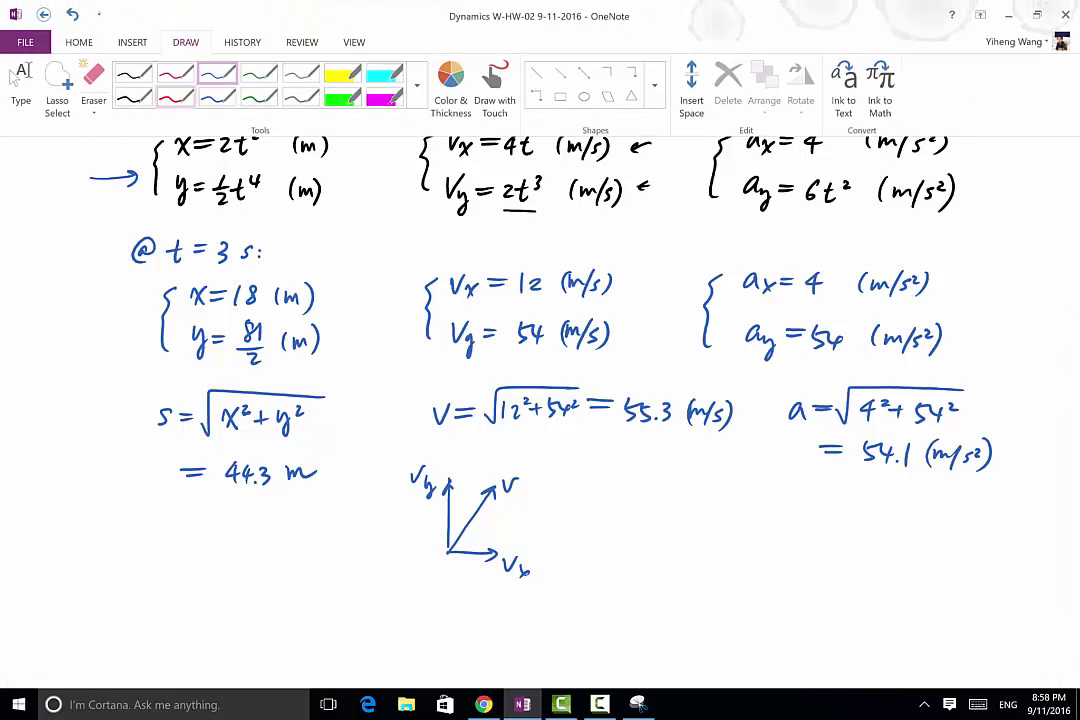
left_click(148, 82)
mouse_move(220, 448)
left_mouse_down()
mouse_move(262, 503)
mouse_move(318, 504)
mouse_move(222, 447)
left_mouse_up()
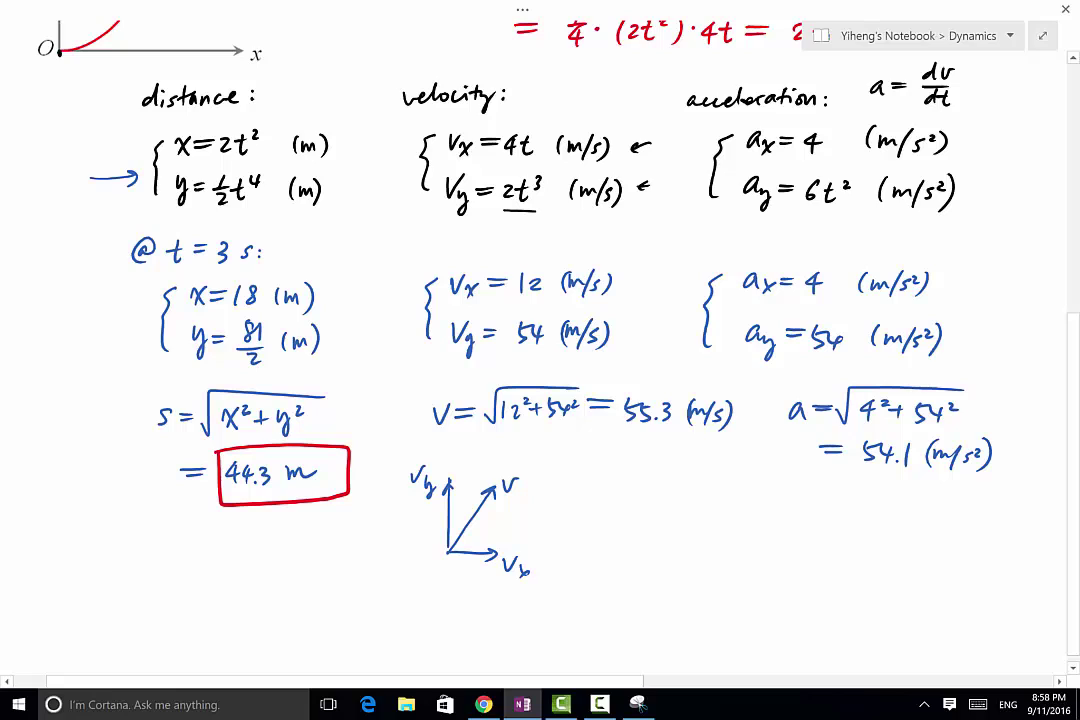
mouse_move(620, 393)
left_mouse_down()
mouse_move(684, 440)
mouse_move(748, 432)
mouse_move(728, 438)
left_mouse_up()
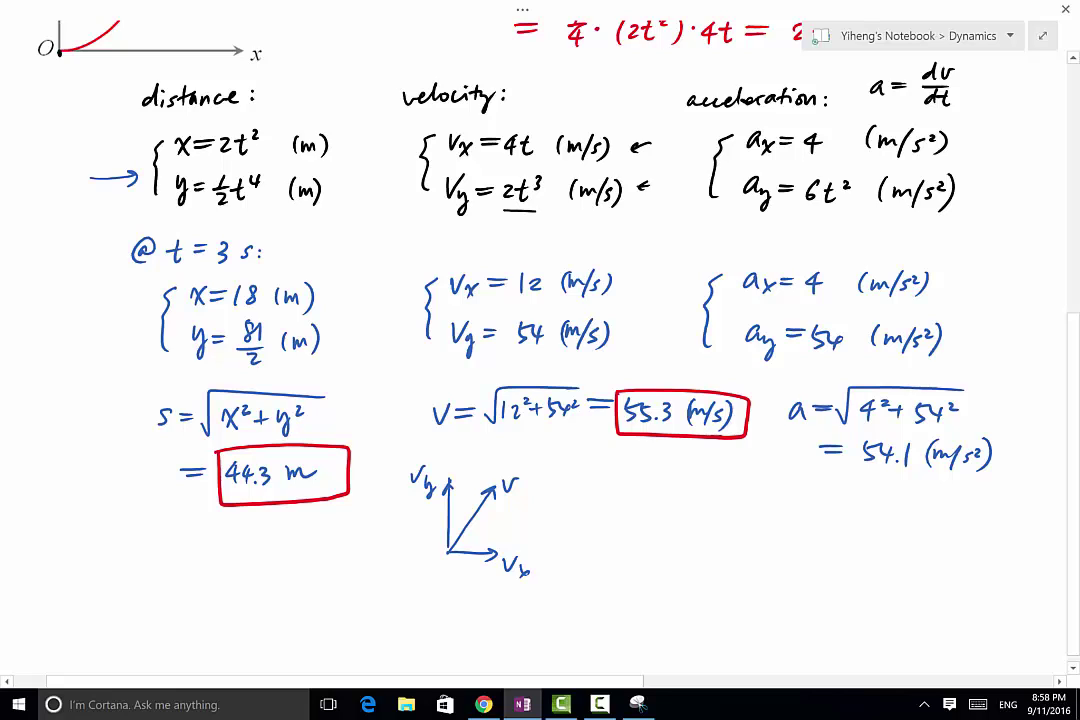
mouse_move(860, 435)
left_mouse_down()
mouse_move(950, 479)
mouse_move(1002, 478)
mouse_move(1005, 441)
mouse_move(1002, 478)
left_mouse_up()
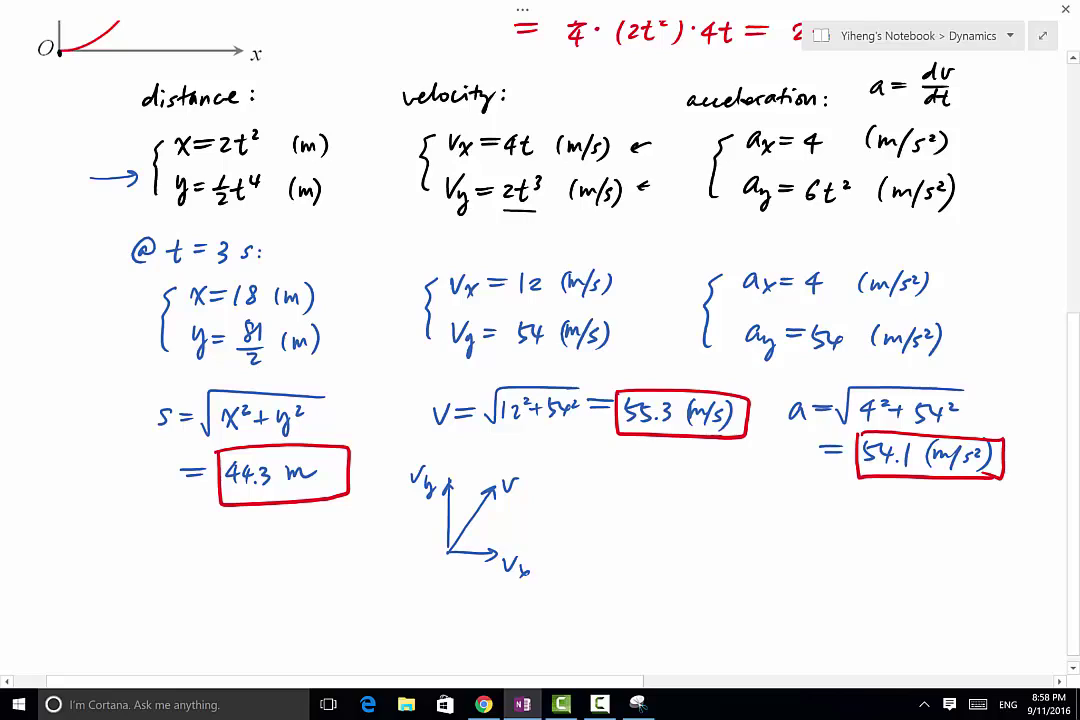